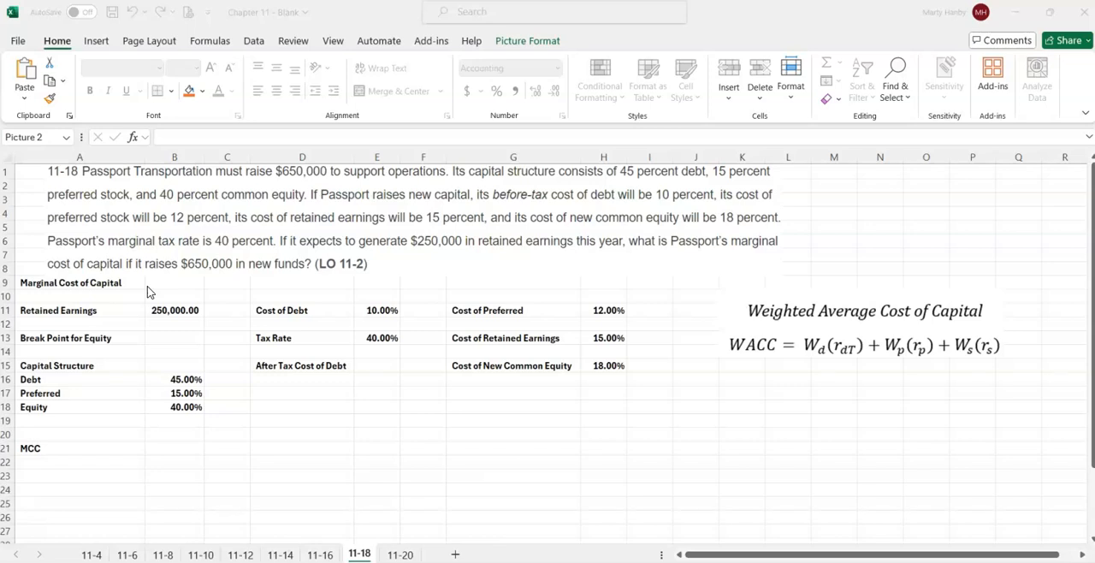
- Calculate the Break Point for Equity in B13 by dividing retained earnings by the equity weight, using =B11/B18
click(164, 342)
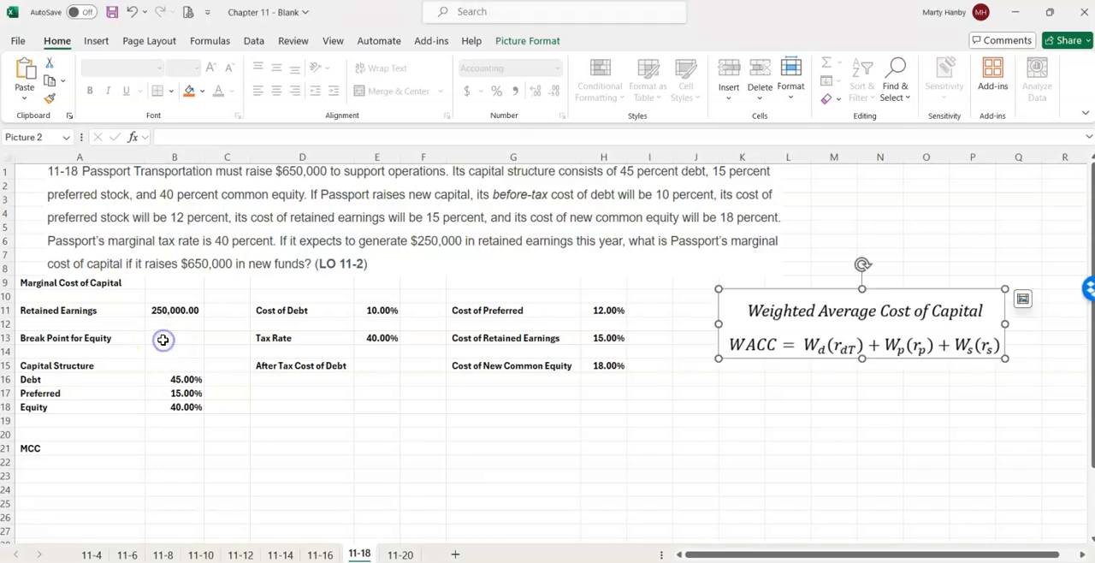
click(163, 341)
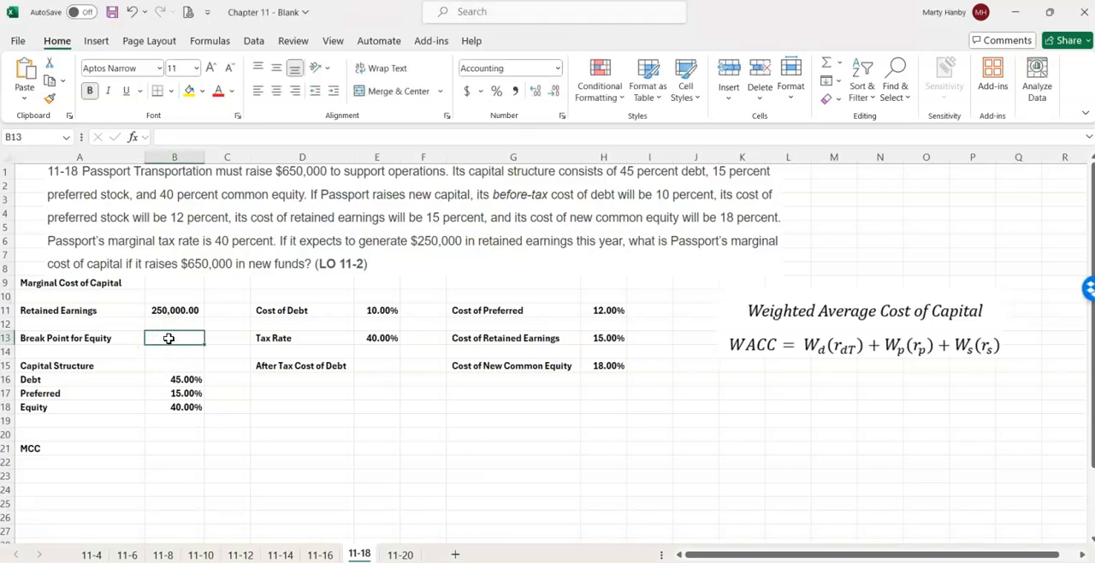
text(=)
click(169, 310)
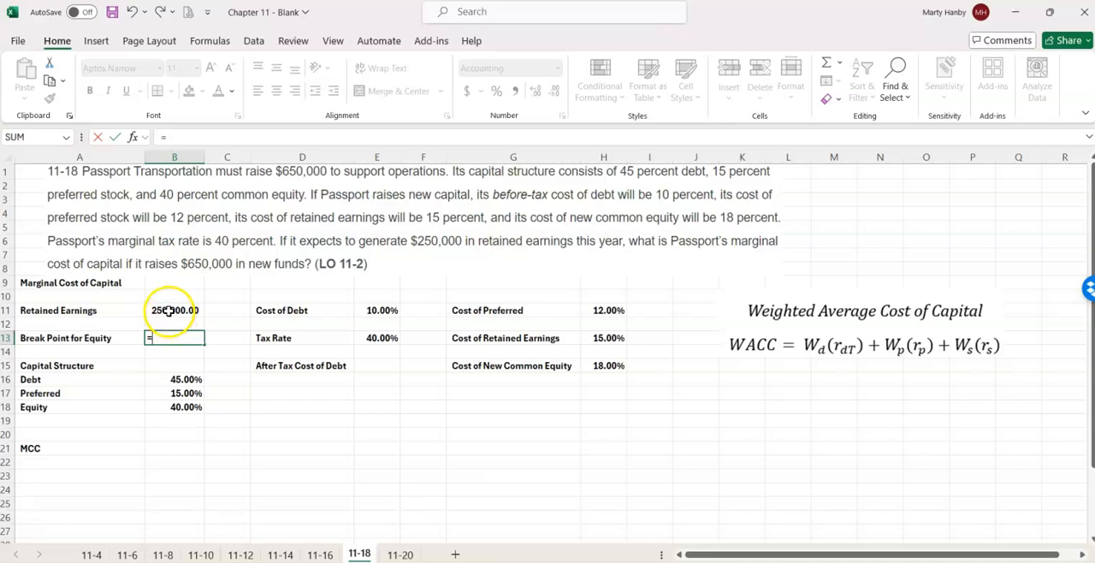
text(/)
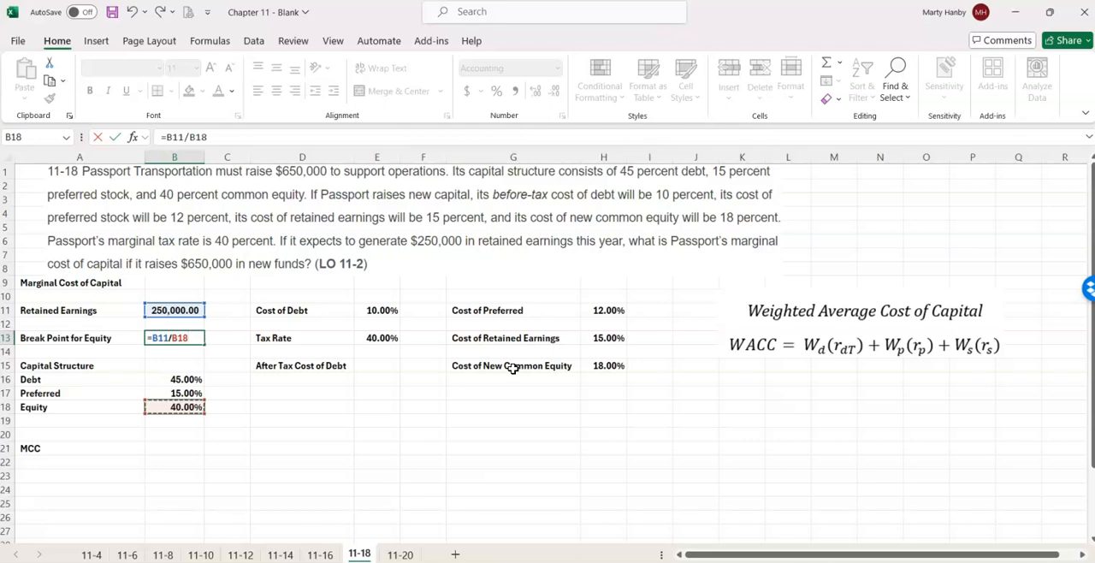
key(Return)
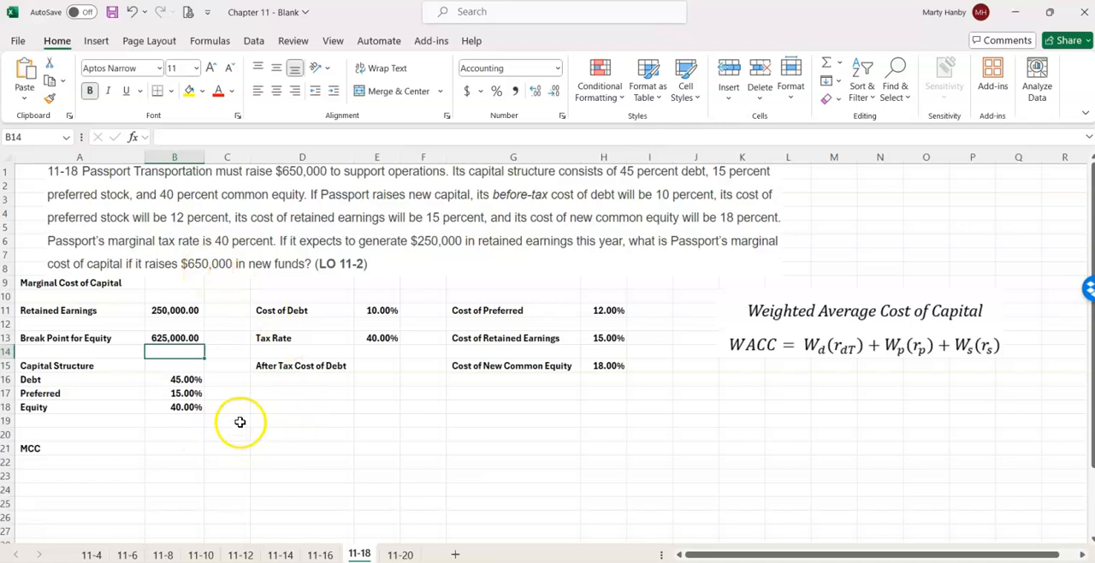
- Begin a formula in the MCC result cell B21
click(163, 446)
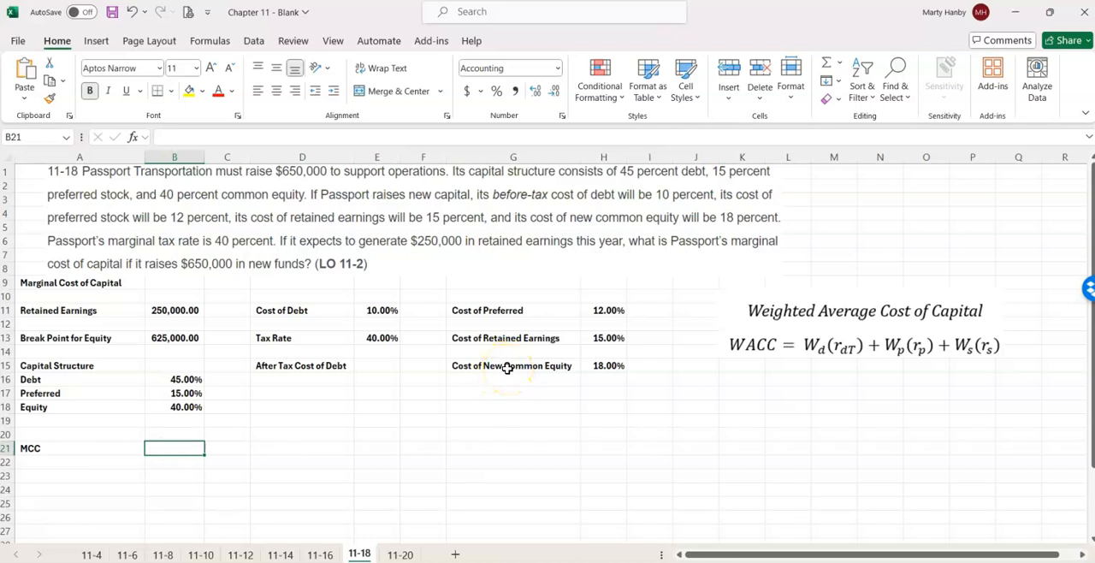
text(=)
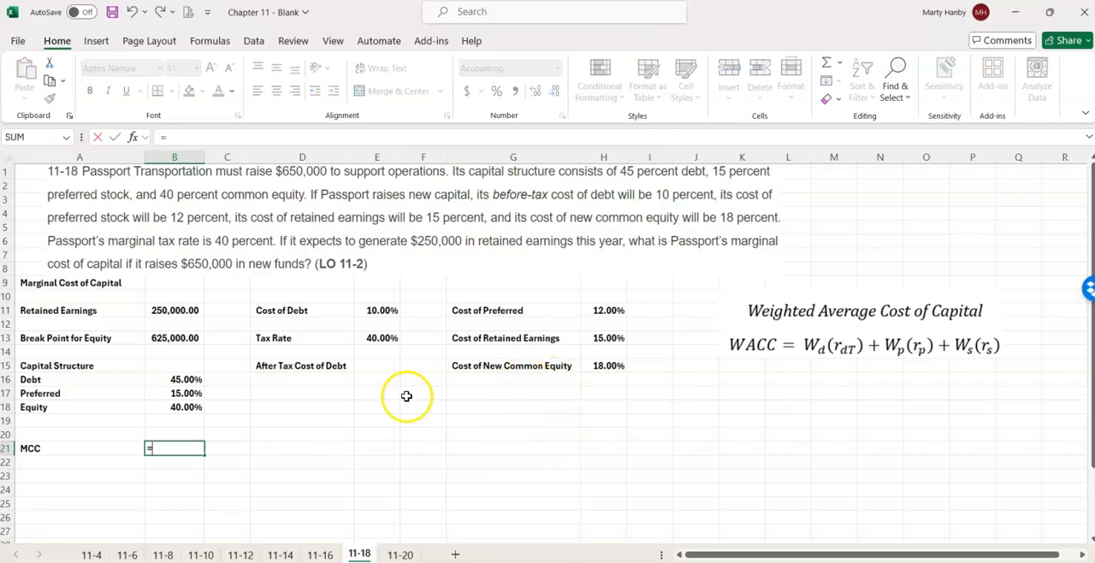
click(377, 309)
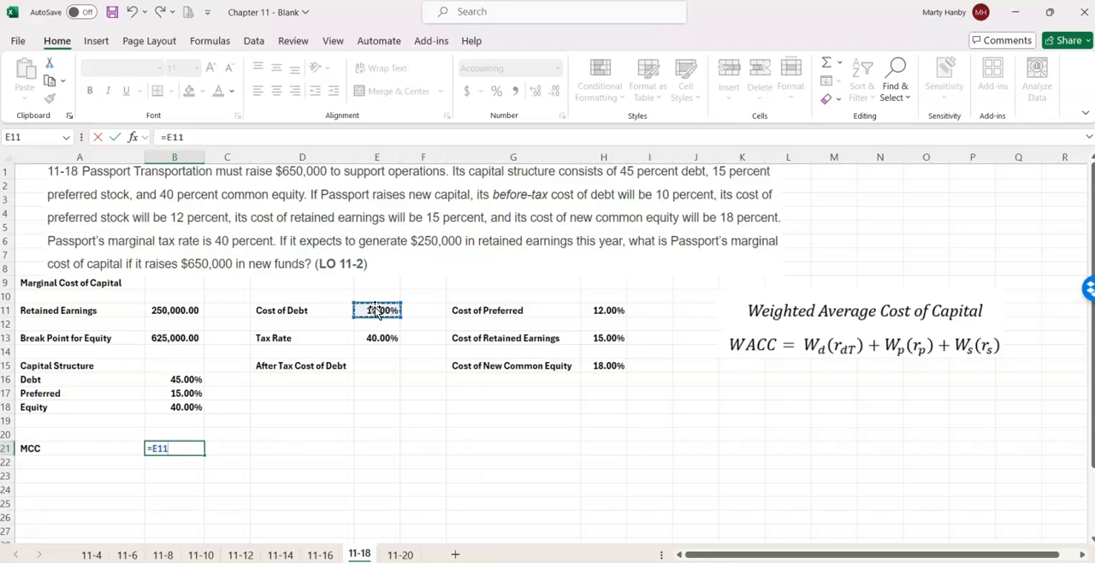
key(BackSpace)
key(BackSpace)
key(BackSpace)
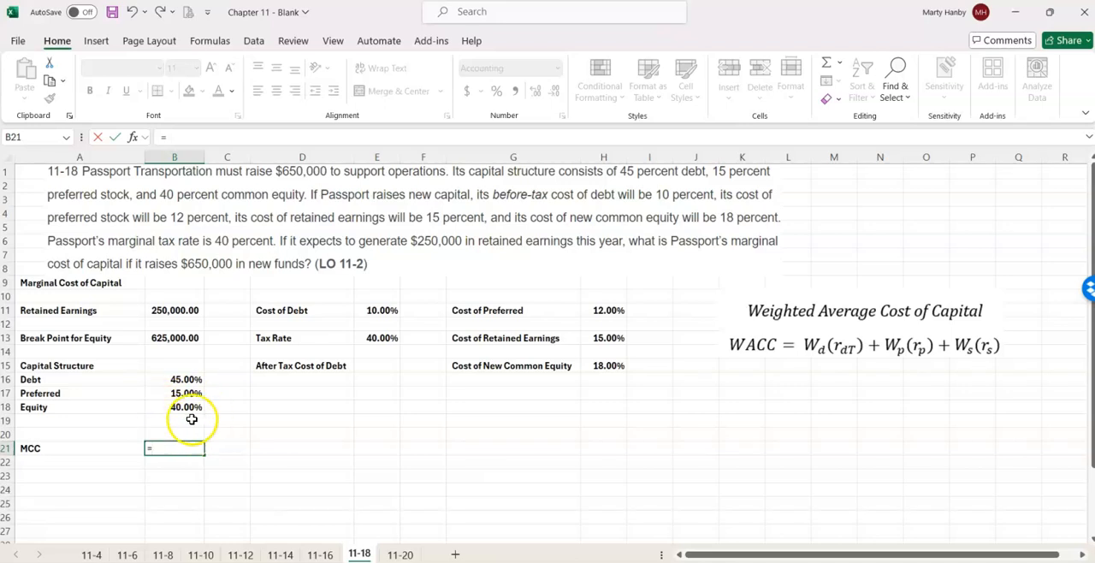
- Enter the weighted after-tax cost of debt, B16*E11*(1-E13), as the first term of the MCC formula
click(181, 381)
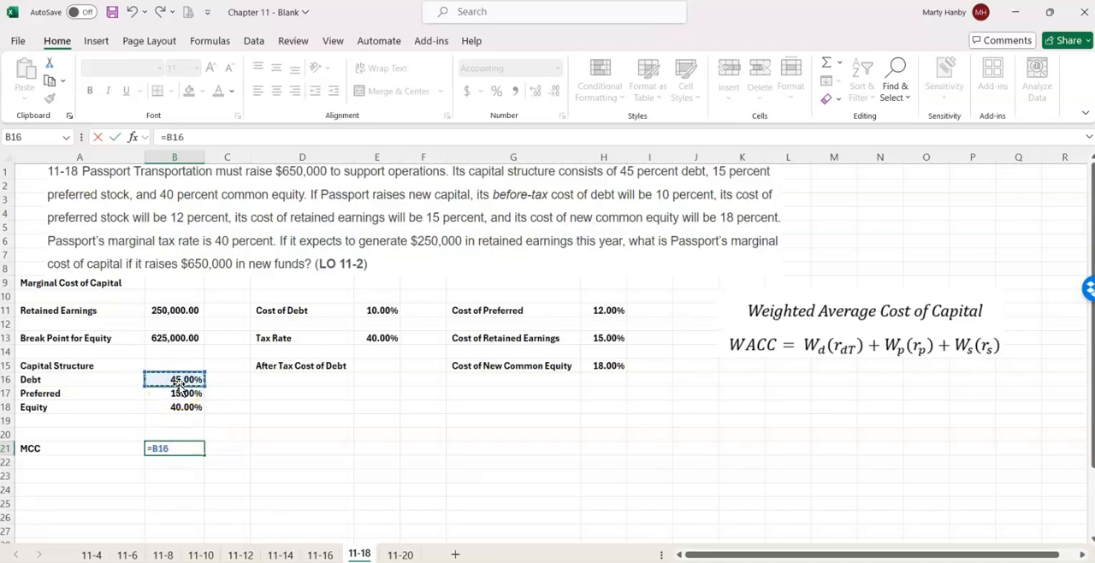
text(*)
click(377, 316)
text(*)
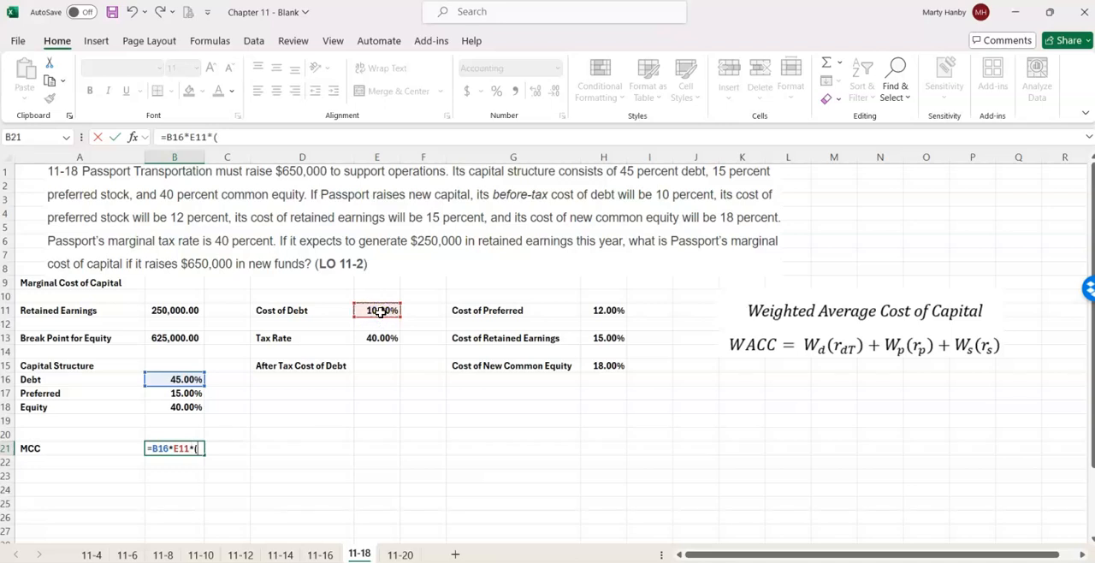
text((1-)
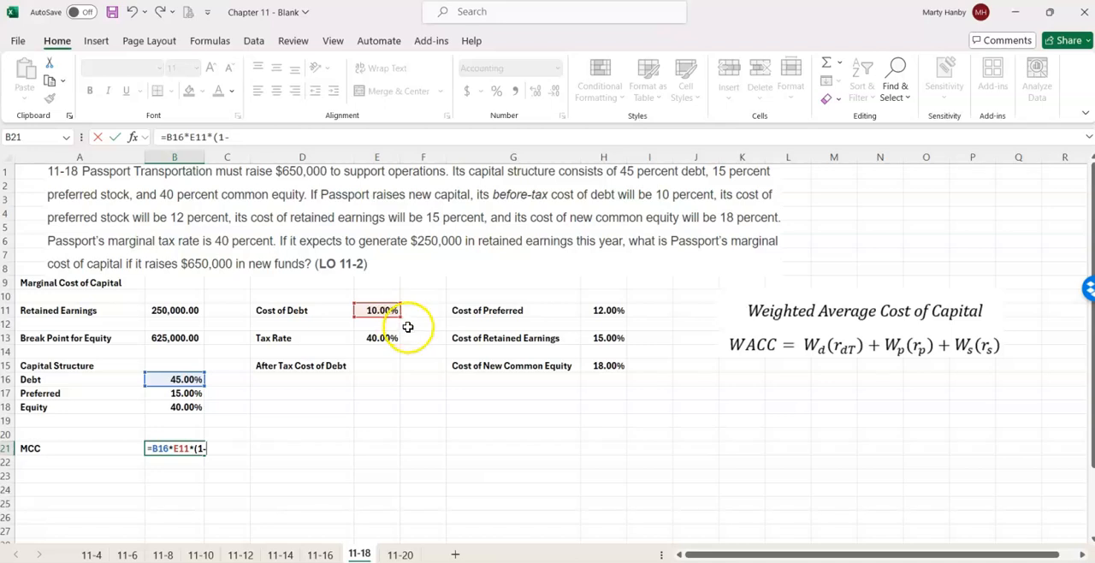
click(384, 340)
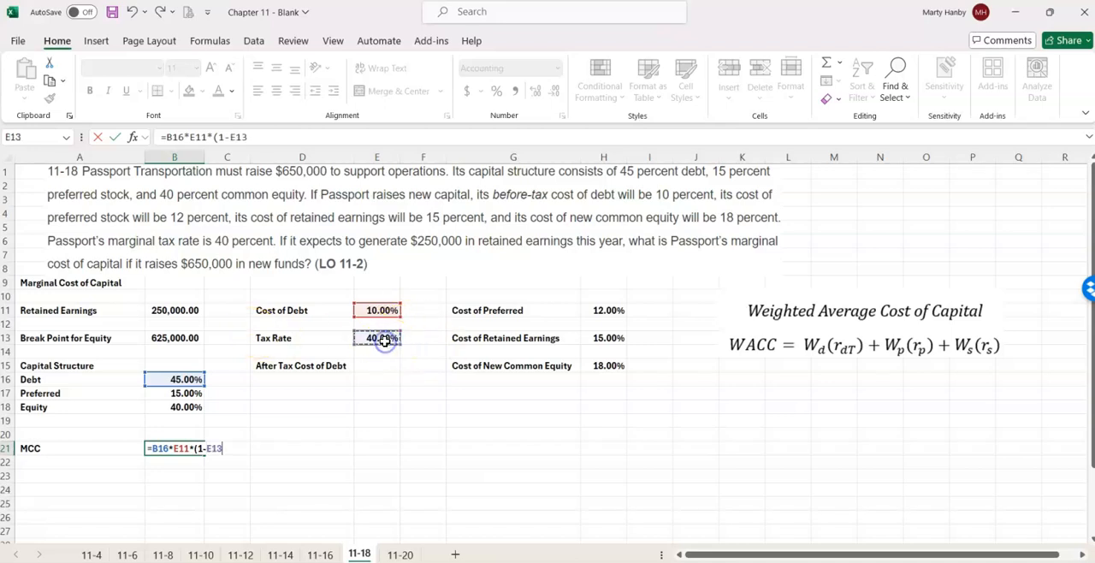
text()+)
- Add the weighted cost of preferred stock, B17*H11, to the MCC formula
click(188, 393)
text(*)
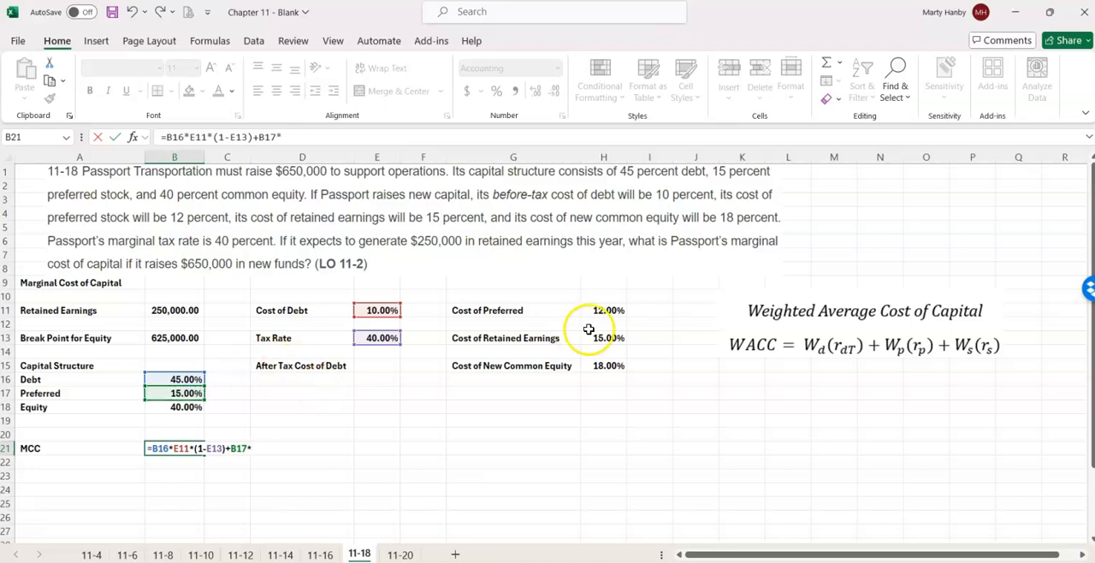
click(615, 310)
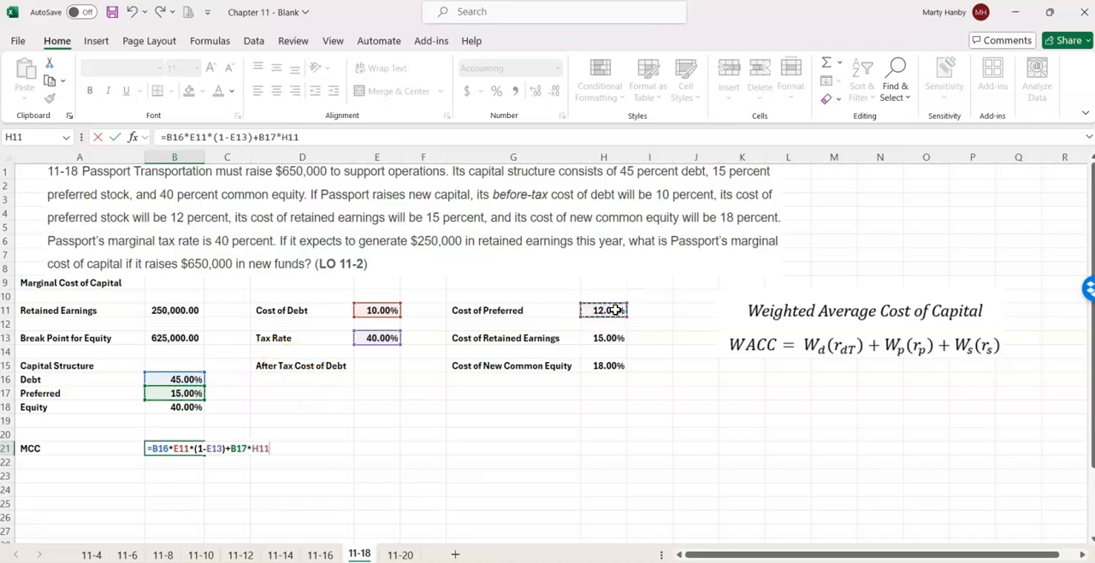
- Add the weighted cost of new common equity, B18*H15, and complete the MCC formula
text(+)
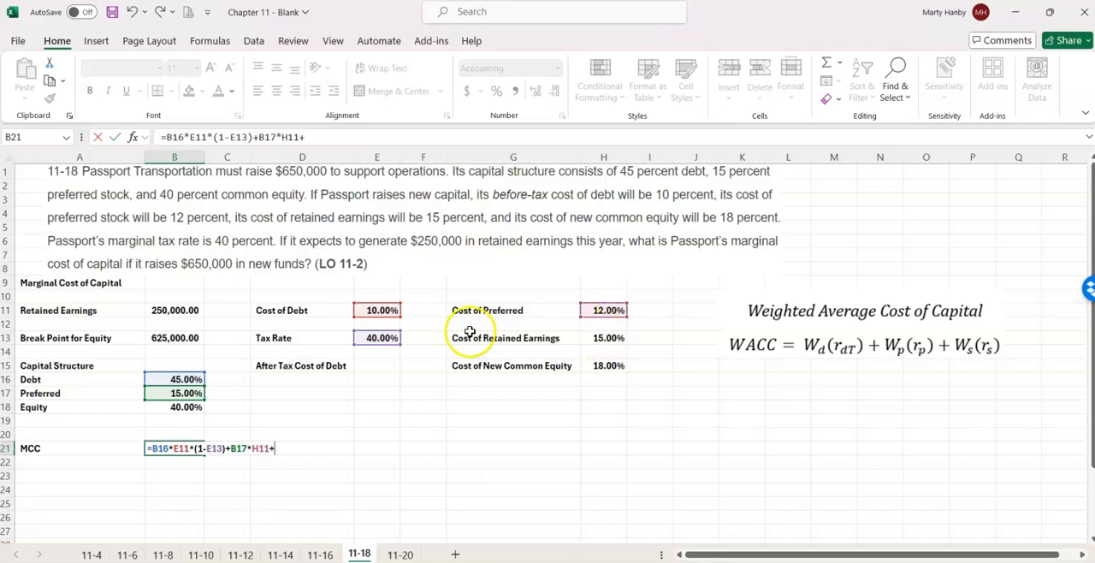
click(172, 407)
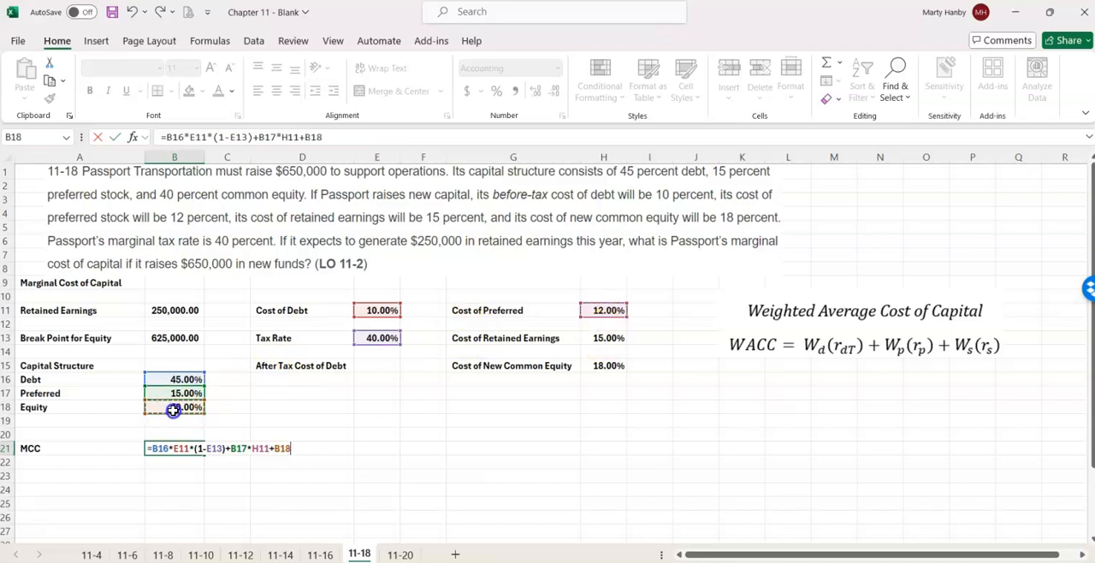
text(*)
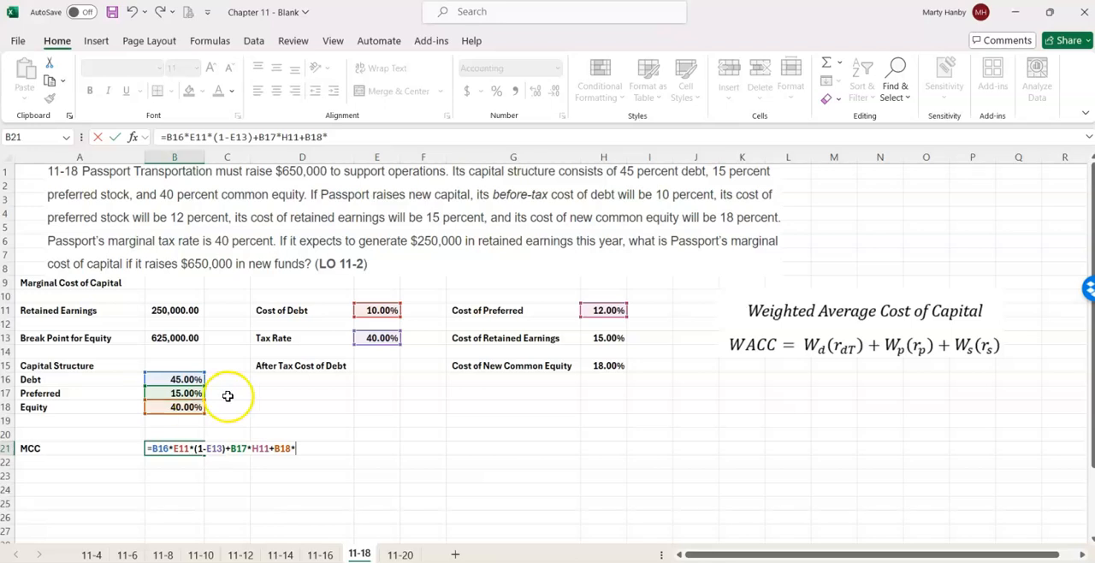
click(607, 365)
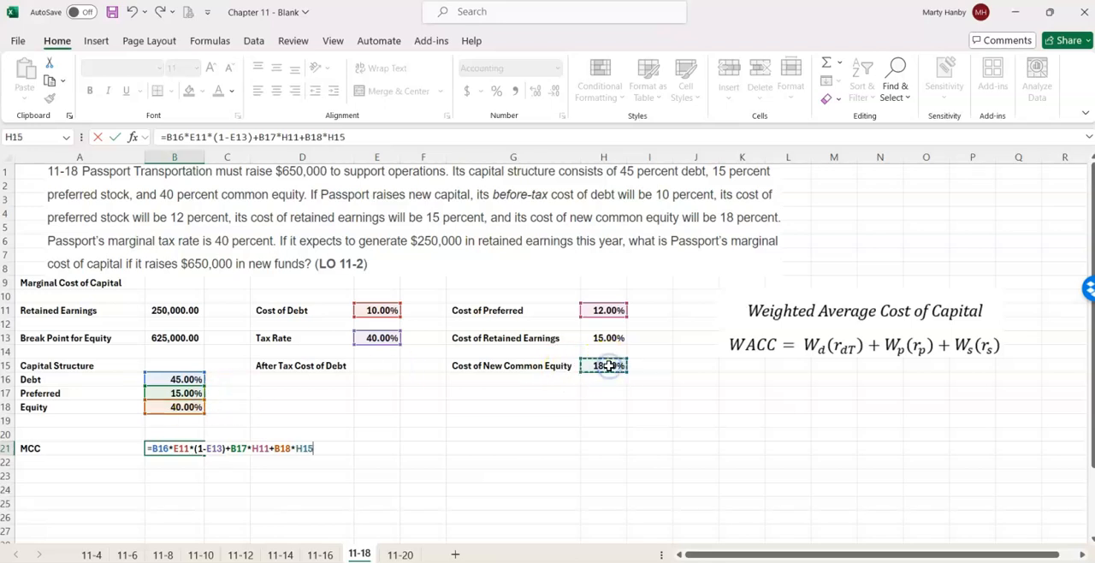
key(Return)
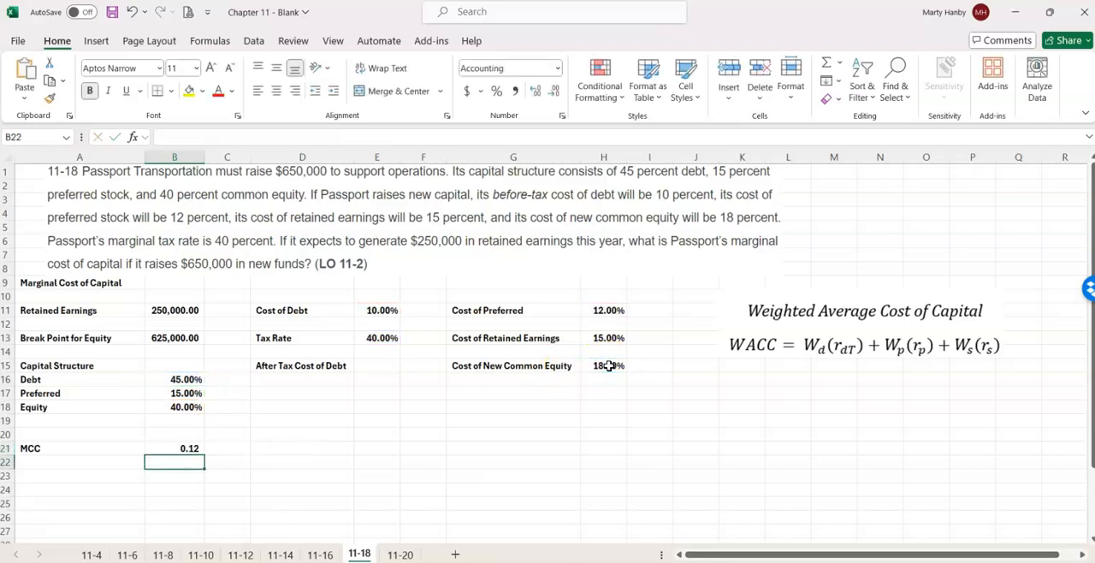
- Format the MCC result in B21 as a percentage with two decimal places
click(178, 449)
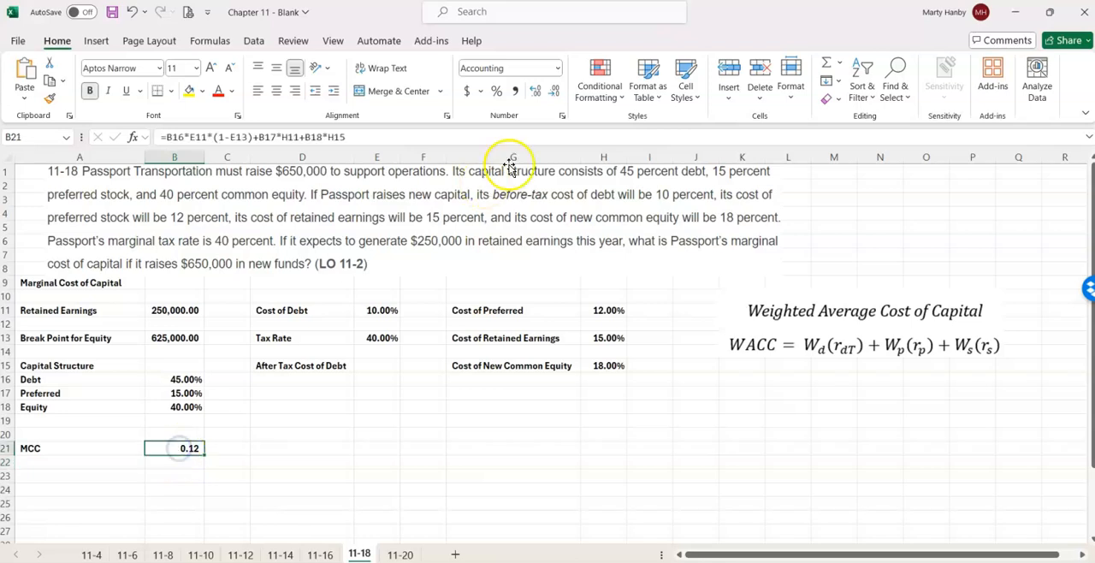
click(498, 93)
click(533, 91)
click(534, 91)
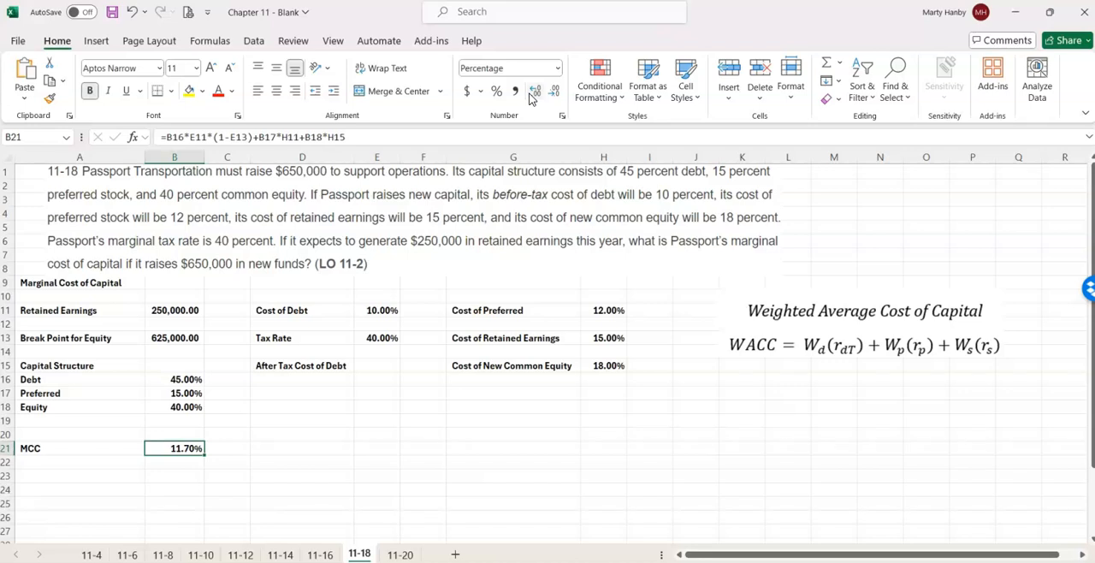